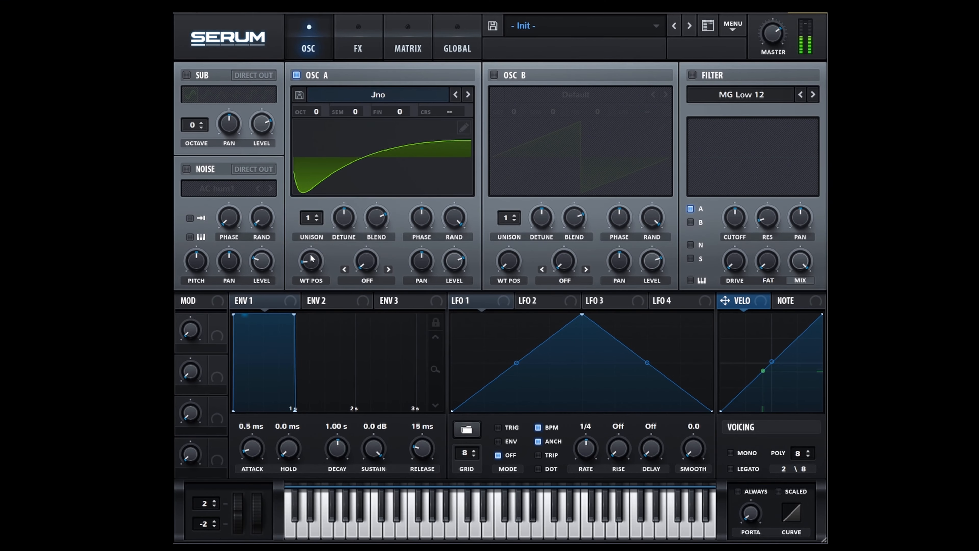
Set oscillator A to 2 unison voices and reduce its detune to roughly a quarter of its range
{"action": "left_click", "coordinate": [317, 217]}
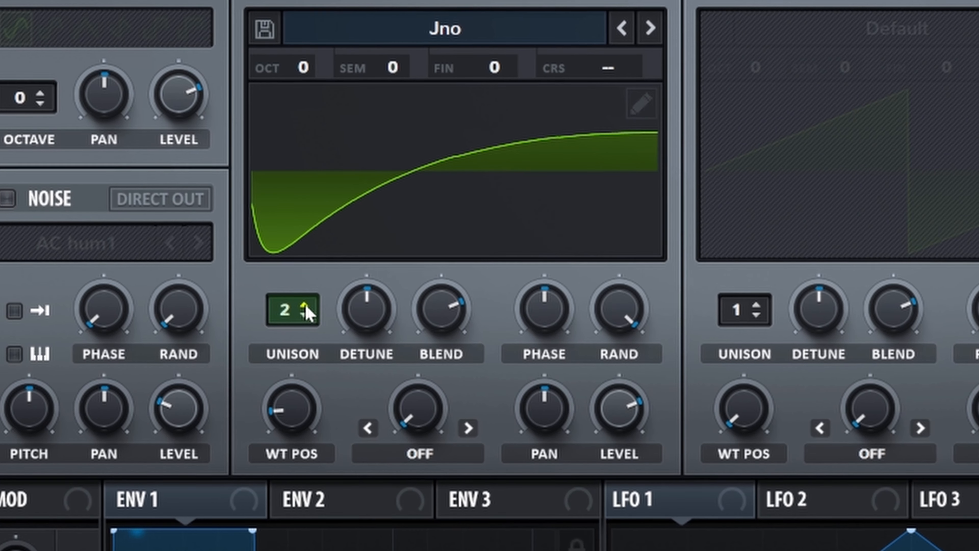
{"action": "mouse_move", "coordinate": [345, 225]}
{"action": "left_click_drag", "start_coordinate": [368, 326], "coordinate": [366, 360]}
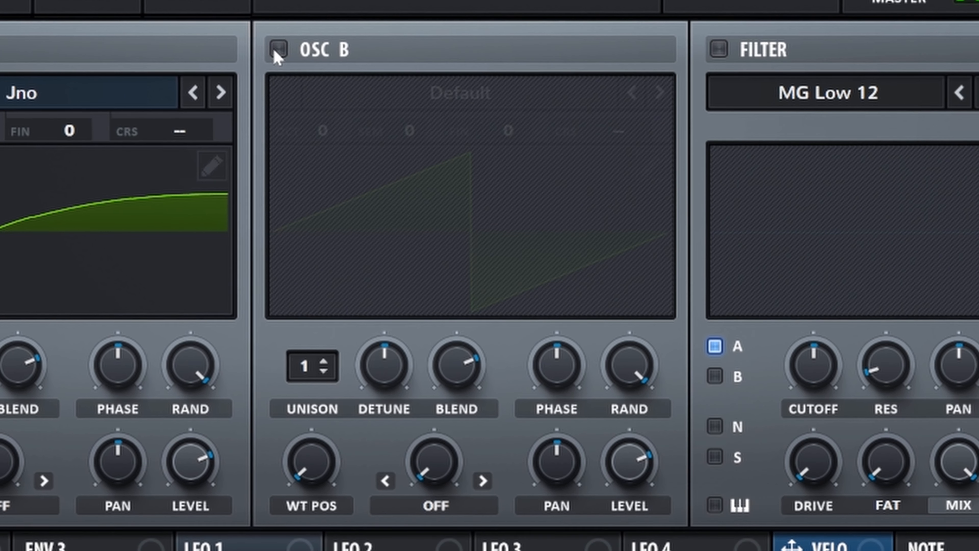
Enable oscillator B with the Analog Jno wavetable, match oscillator A's wavetable position and set its octave to -1
{"action": "left_click", "coordinate": [278, 50]}
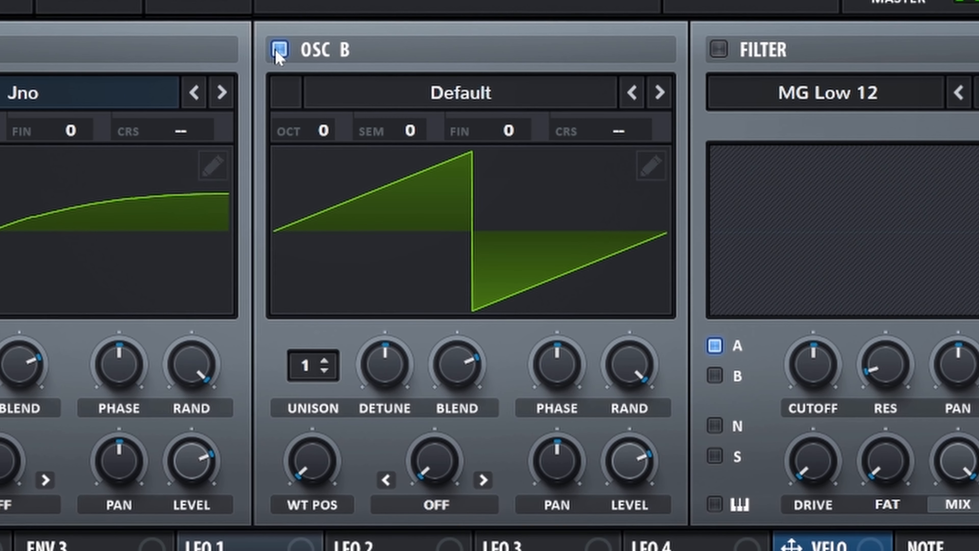
{"action": "left_click", "coordinate": [478, 94]}
{"action": "mouse_move", "coordinate": [416, 121]}
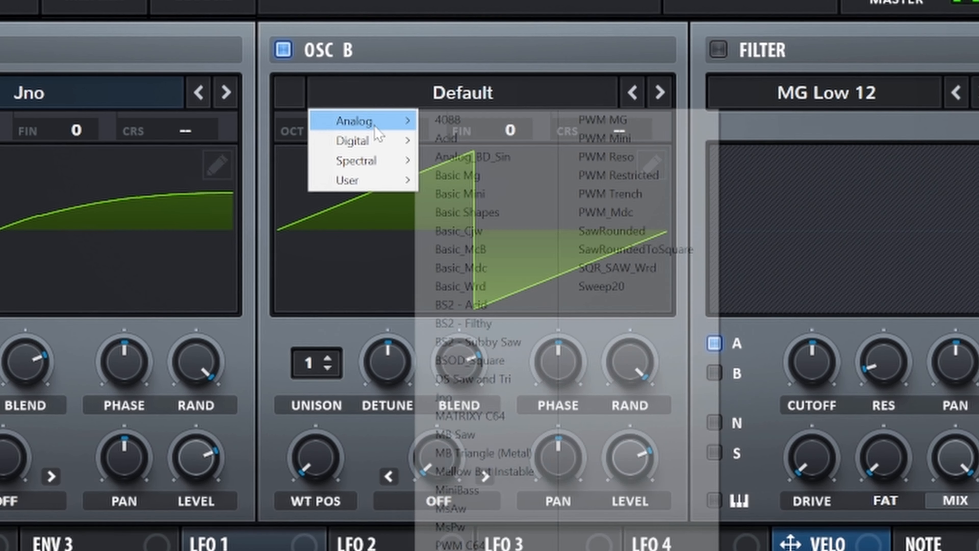
{"action": "left_click", "coordinate": [453, 397]}
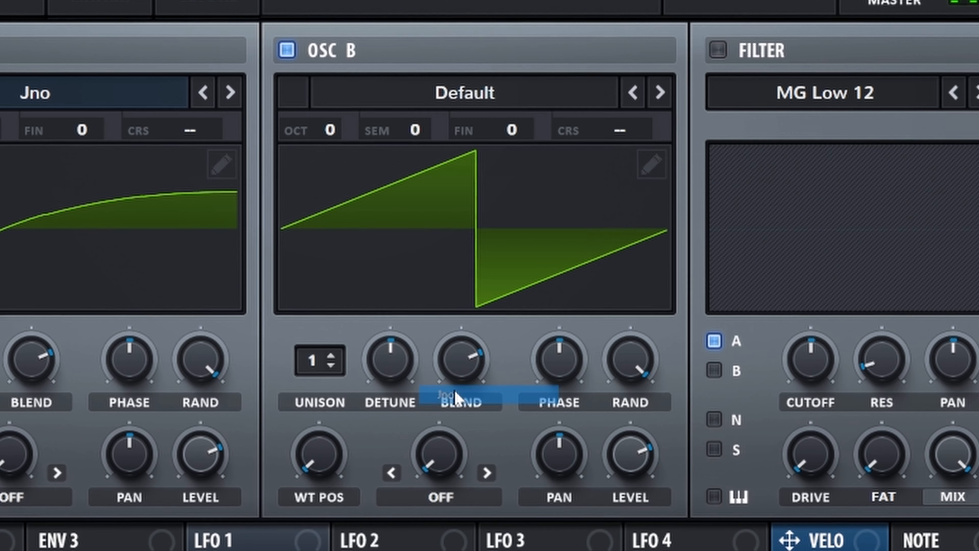
{"action": "mouse_move", "coordinate": [322, 459]}
{"action": "left_click_drag", "start_coordinate": [322, 458], "coordinate": [322, 442]}
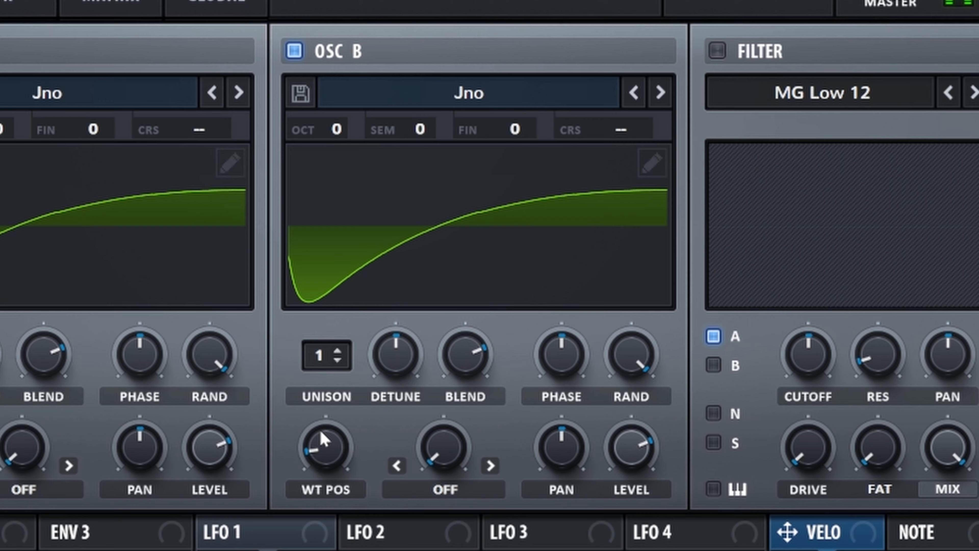
{"action": "left_click_drag", "start_coordinate": [344, 135], "coordinate": [347, 170]}
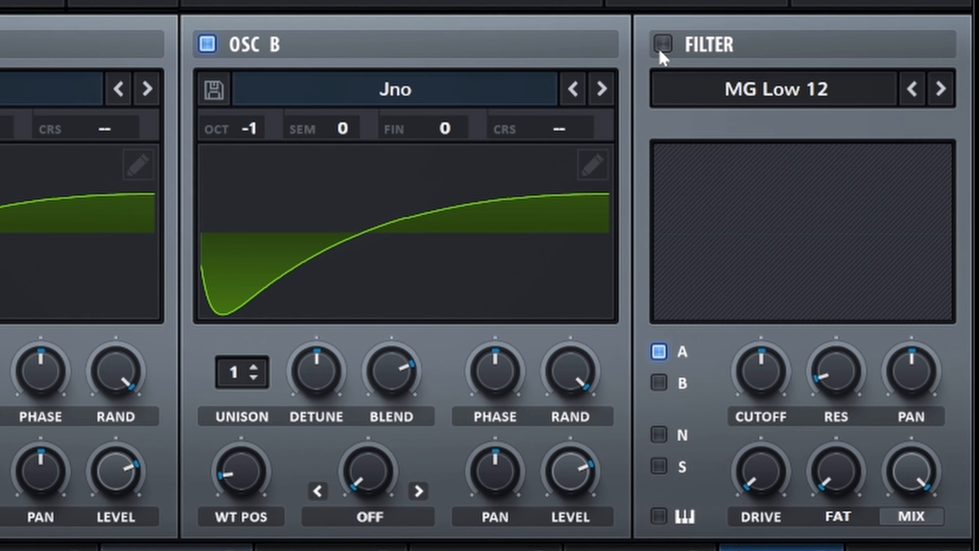
Enable the filter and shape Envelope 2 with a 2.79 s decay and the sustain fully lowered
{"action": "left_click", "coordinate": [661, 46]}
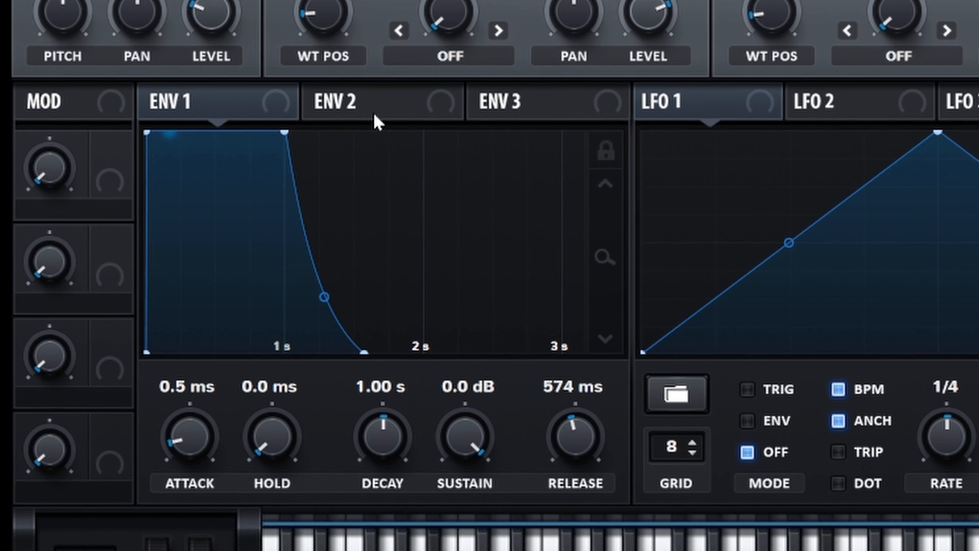
{"action": "left_click_drag", "start_coordinate": [384, 450], "coordinate": [379, 427]}
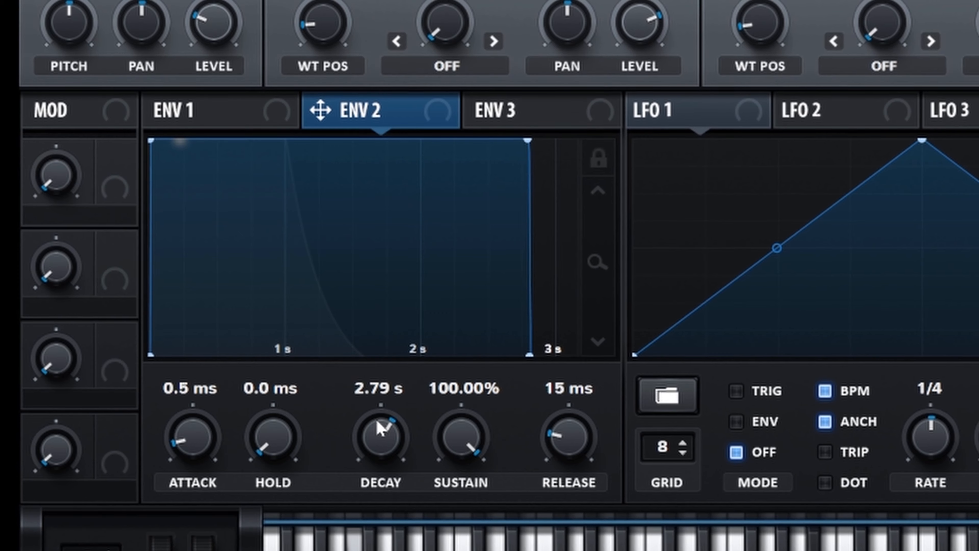
{"action": "left_click_drag", "start_coordinate": [456, 436], "coordinate": [457, 505]}
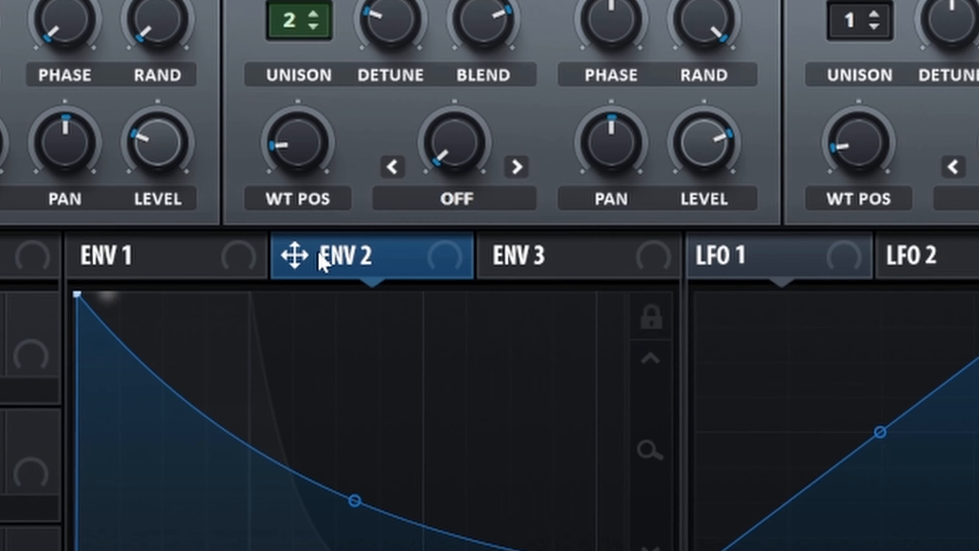
Assign Envelope 2 to the filter cutoff, lower the base cutoff and set the modulation amount to about 74
{"action": "left_click_drag", "start_coordinate": [336, 131], "coordinate": [833, 42]}
{"action": "left_click_drag", "start_coordinate": [755, 224], "coordinate": [711, 332]}
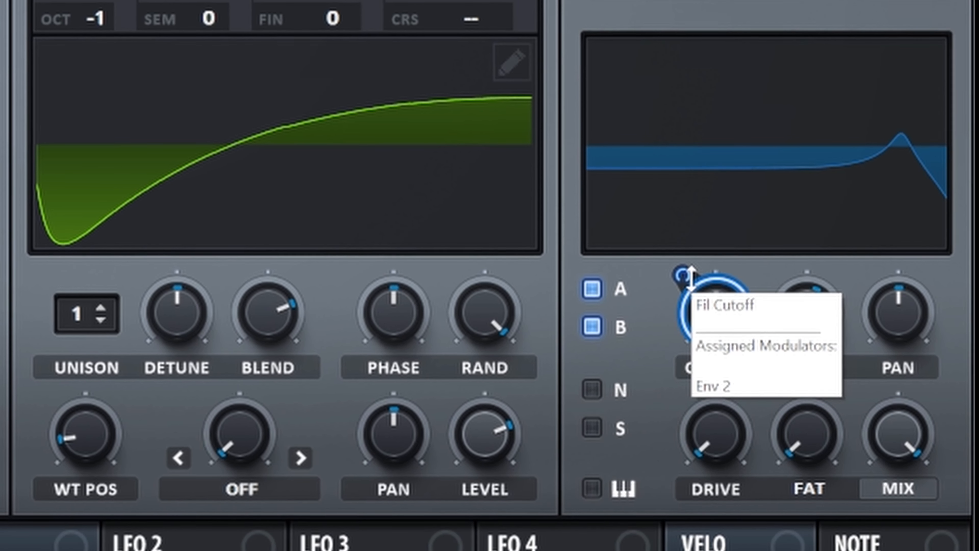
{"action": "mouse_move", "coordinate": [690, 278]}
{"action": "mouse_move", "coordinate": [690, 278]}
{"action": "left_mouse_down"}
{"action": "mouse_move", "coordinate": [710, 300]}
{"action": "mouse_move", "coordinate": [716, 331]}
{"action": "mouse_move", "coordinate": [716, 293]}
{"action": "mouse_move", "coordinate": [686, 267]}
{"action": "left_mouse_up"}
{"action": "mouse_move", "coordinate": [685, 272]}
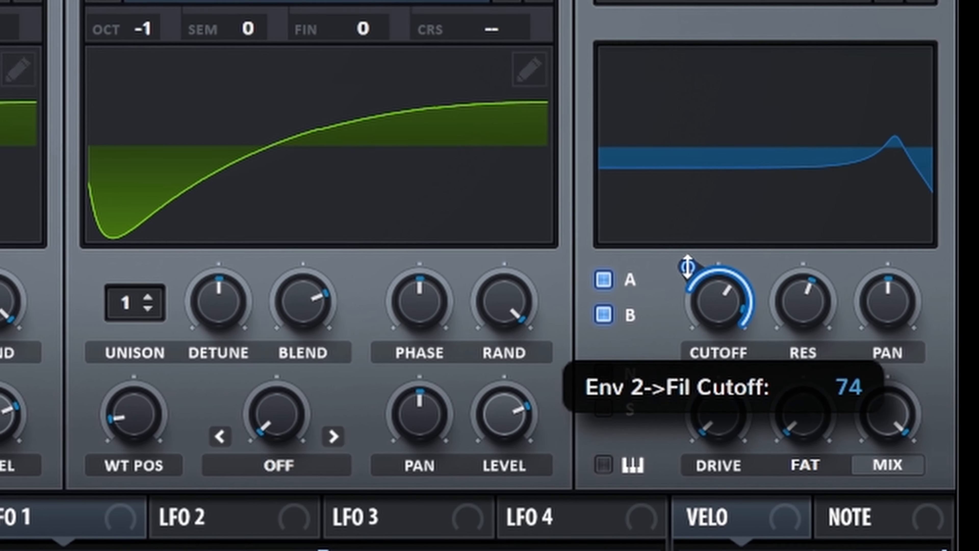
{"action": "mouse_move", "coordinate": [720, 314]}
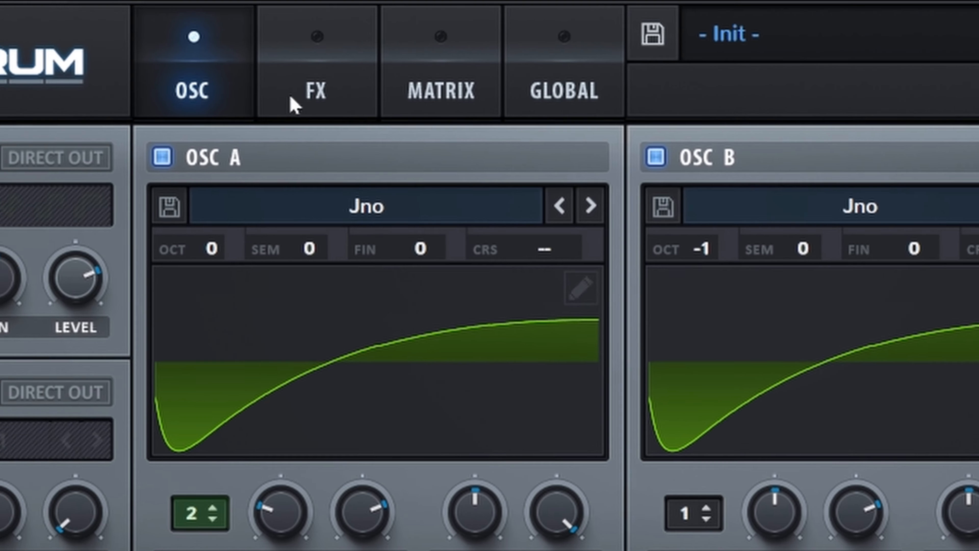
Add the Hyper/Dimension effect with Hyper mix at zero, Dimension mix at maximum and a small Dimension size
{"action": "left_click", "coordinate": [291, 101]}
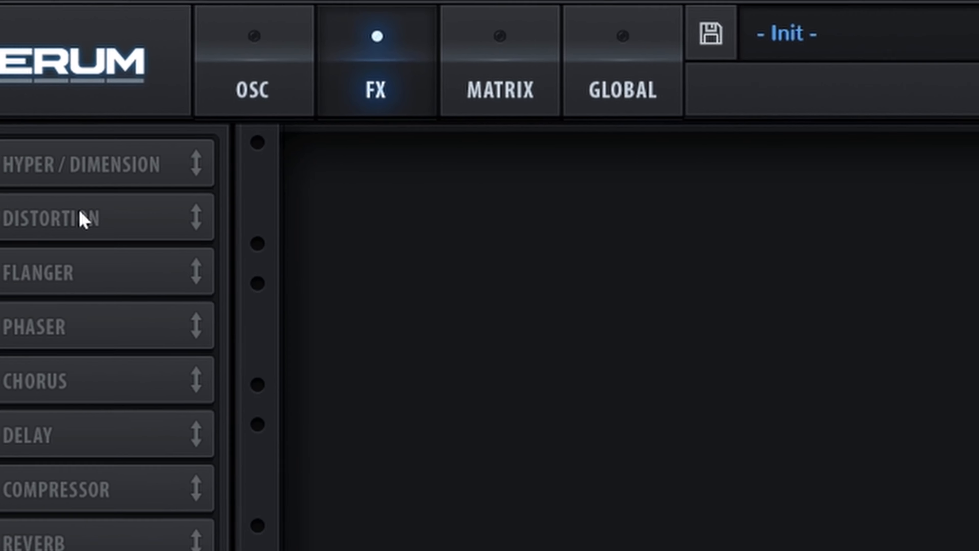
{"action": "left_click", "coordinate": [0, 165]}
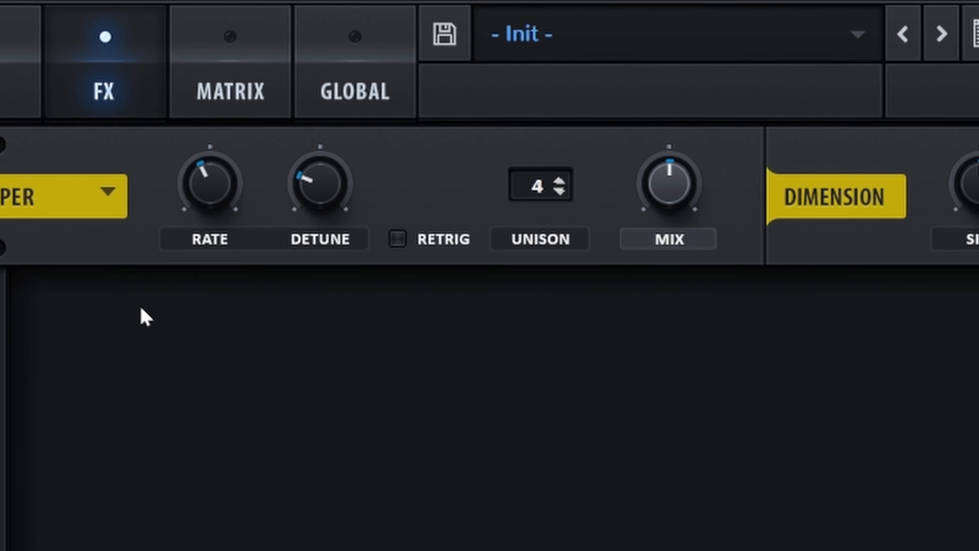
{"action": "left_click_drag", "start_coordinate": [342, 200], "coordinate": [344, 209]}
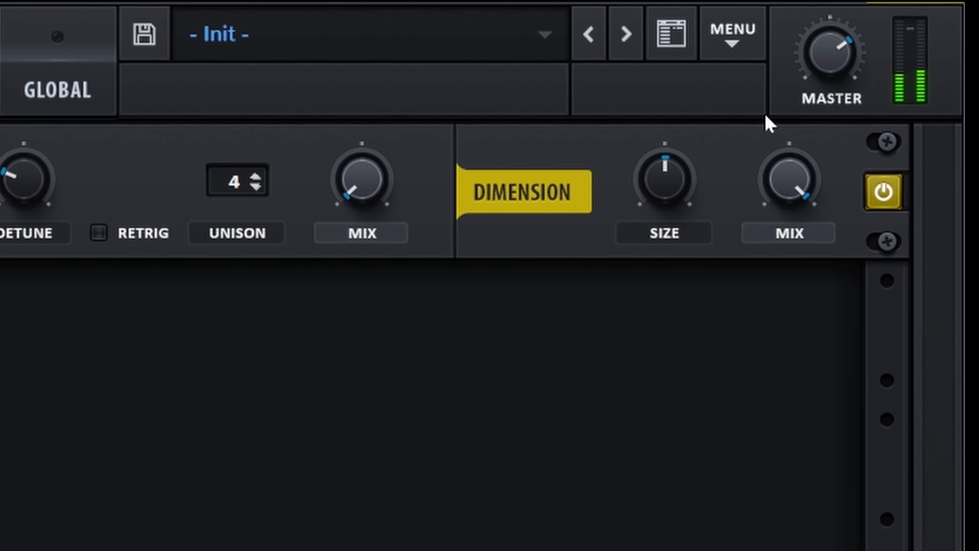
{"action": "left_click_drag", "start_coordinate": [669, 242], "coordinate": [673, 255]}
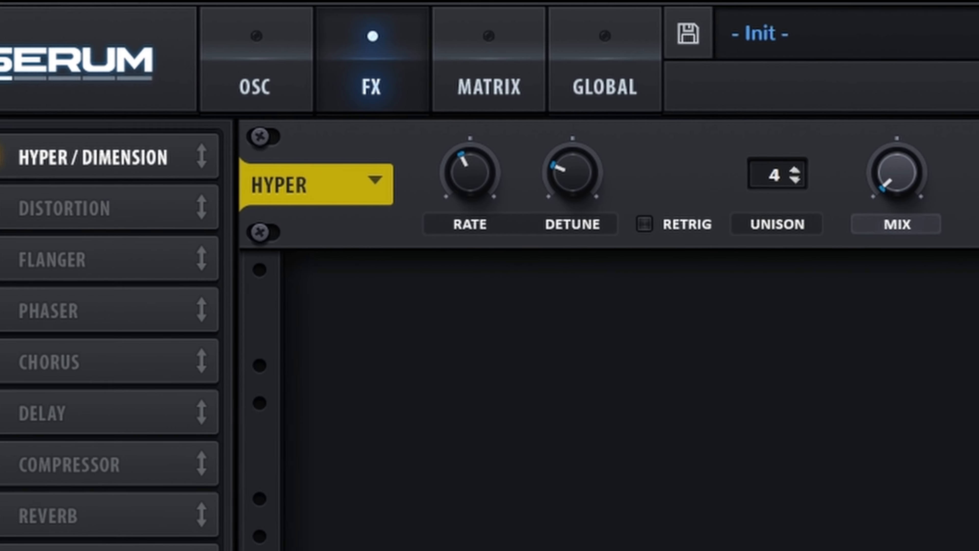
Add Tube distortion with a low-pass pre-filter at 1265 Hz and Q 0.1, raise the drive past halfway and lower the mix
{"action": "left_click", "coordinate": [0, 209]}
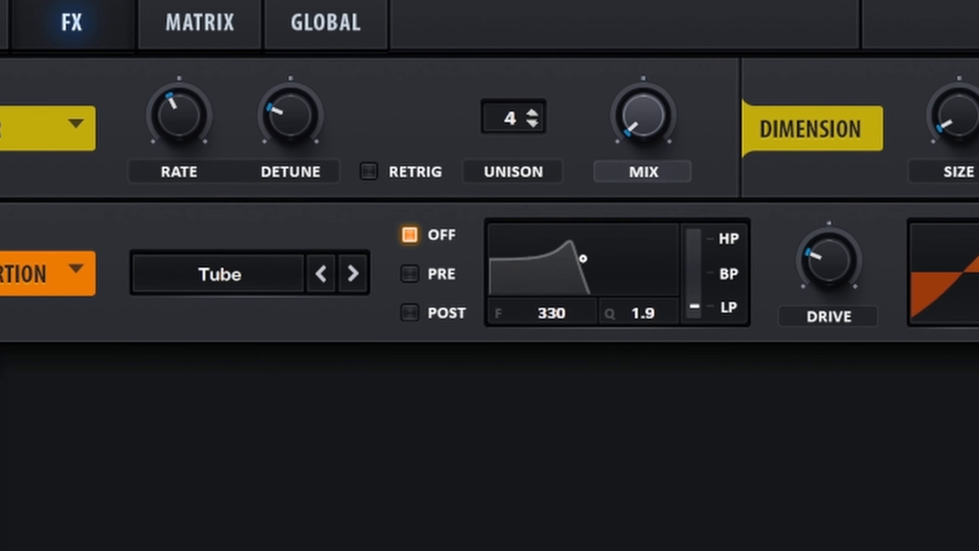
{"action": "left_click", "coordinate": [656, 302]}
{"action": "left_click_drag", "start_coordinate": [531, 251], "coordinate": [579, 329]}
{"action": "left_click_drag", "start_coordinate": [501, 322], "coordinate": [472, 319]}
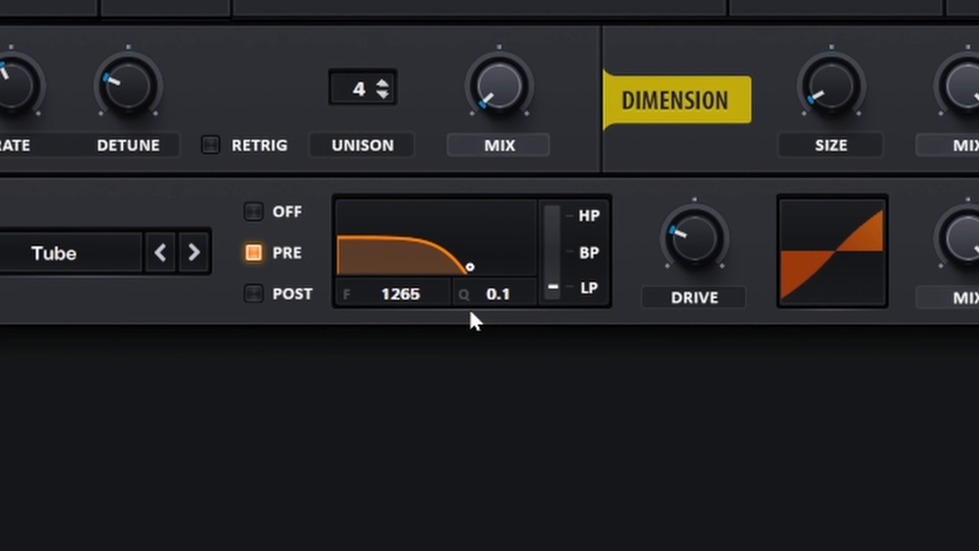
{"action": "left_click_drag", "start_coordinate": [645, 237], "coordinate": [570, 171]}
{"action": "left_click_drag", "start_coordinate": [793, 219], "coordinate": [748, 378]}
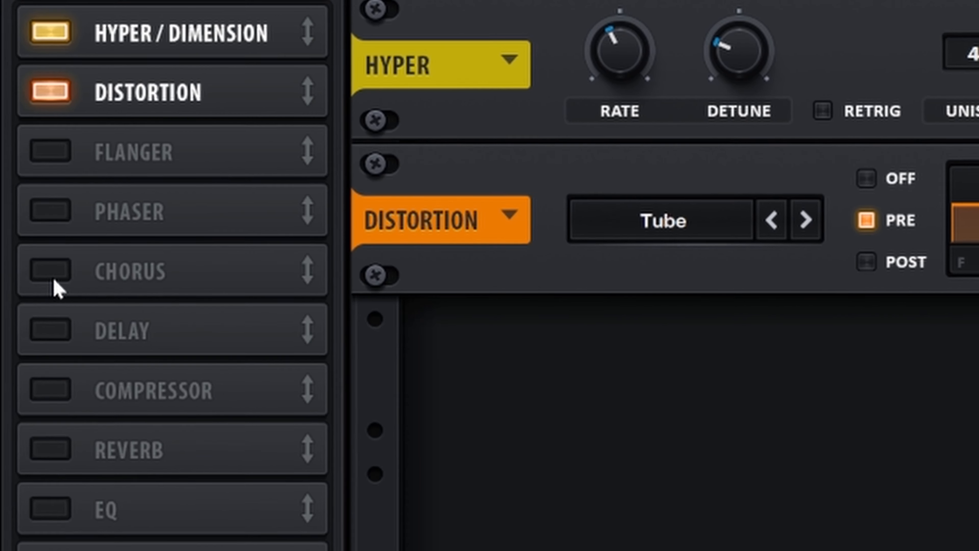
Add a chorus with a 0.01 Hz rate, both delays and the feedback at minimum, and the low-pass filter fully open
{"action": "left_click", "coordinate": [52, 274]}
{"action": "left_click_drag", "start_coordinate": [287, 397], "coordinate": [218, 376]}
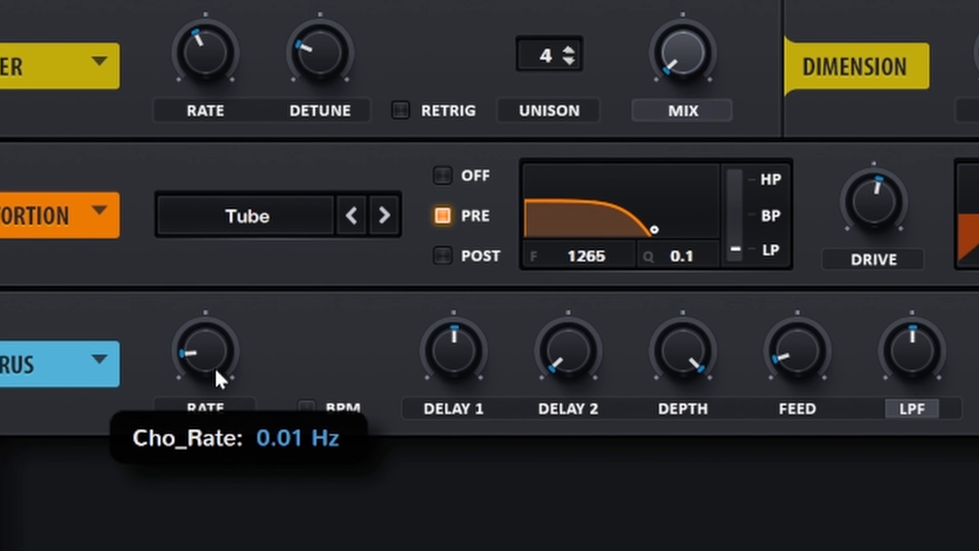
{"action": "left_click_drag", "start_coordinate": [394, 344], "coordinate": [397, 385]}
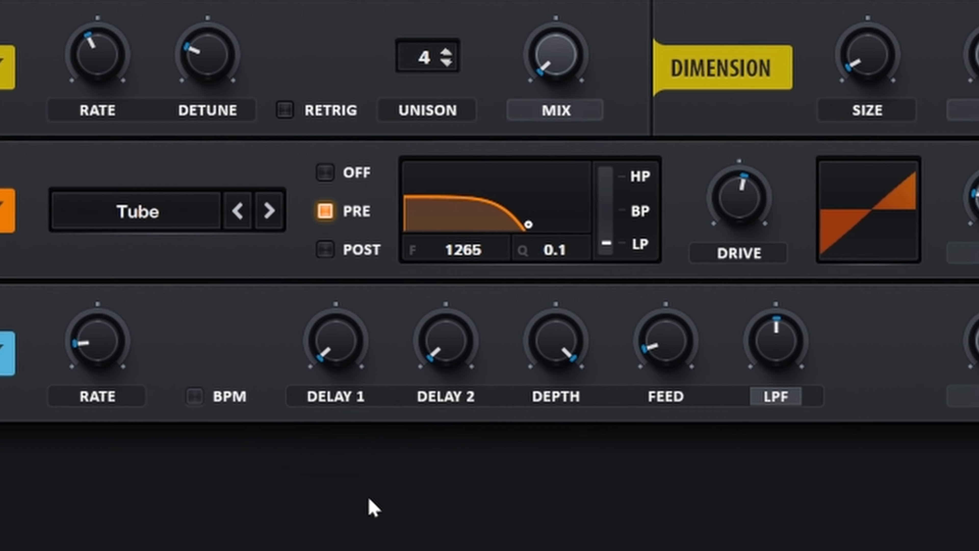
{"action": "left_click_drag", "start_coordinate": [564, 378], "coordinate": [581, 431]}
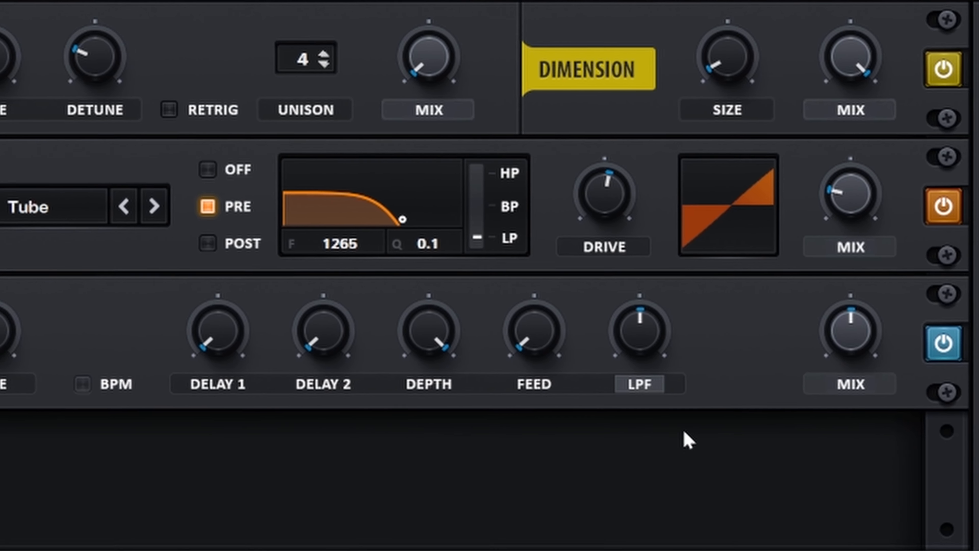
{"action": "left_click_drag", "start_coordinate": [640, 343], "coordinate": [615, 239]}
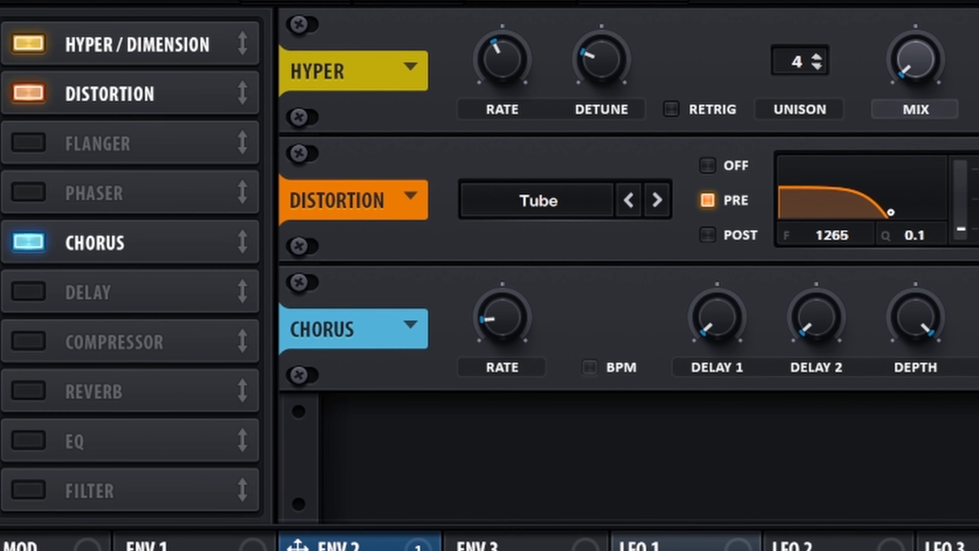
Add a Hall reverb with reduced size and decay, a raised low cut, zero spin and spin depth, and a fairly low mix
{"action": "left_click", "coordinate": [30, 399]}
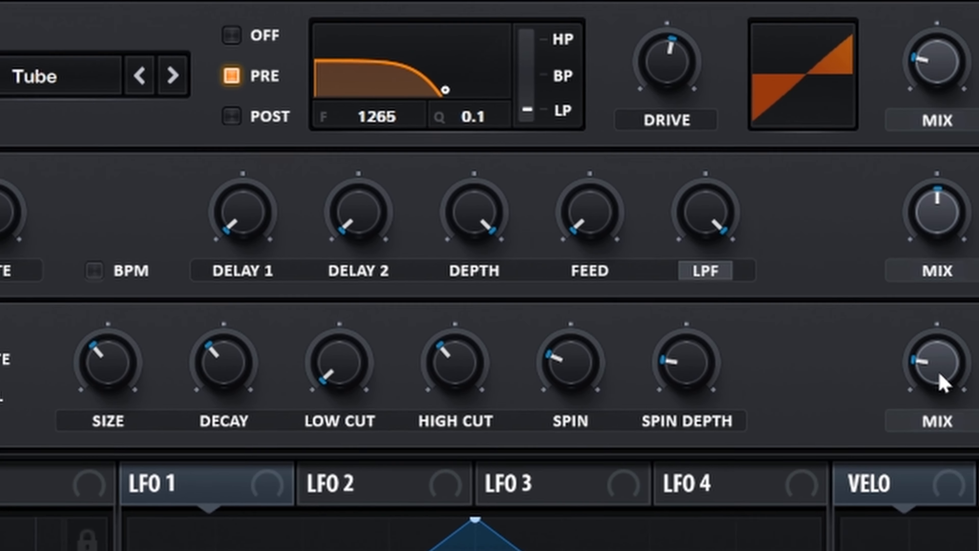
{"action": "left_click_drag", "start_coordinate": [940, 381], "coordinate": [852, 131]}
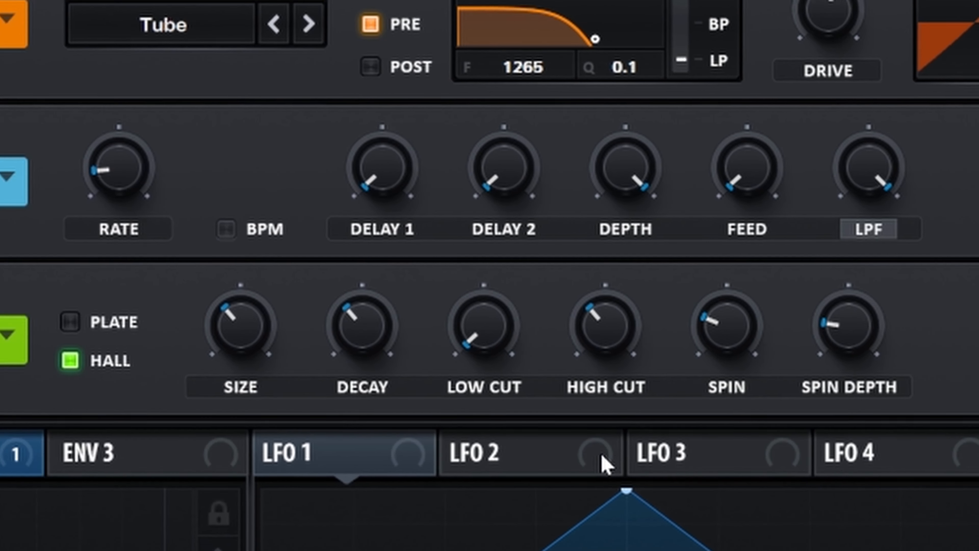
{"action": "left_click_drag", "start_coordinate": [202, 336], "coordinate": [207, 374]}
{"action": "left_click_drag", "start_coordinate": [285, 332], "coordinate": [317, 312]}
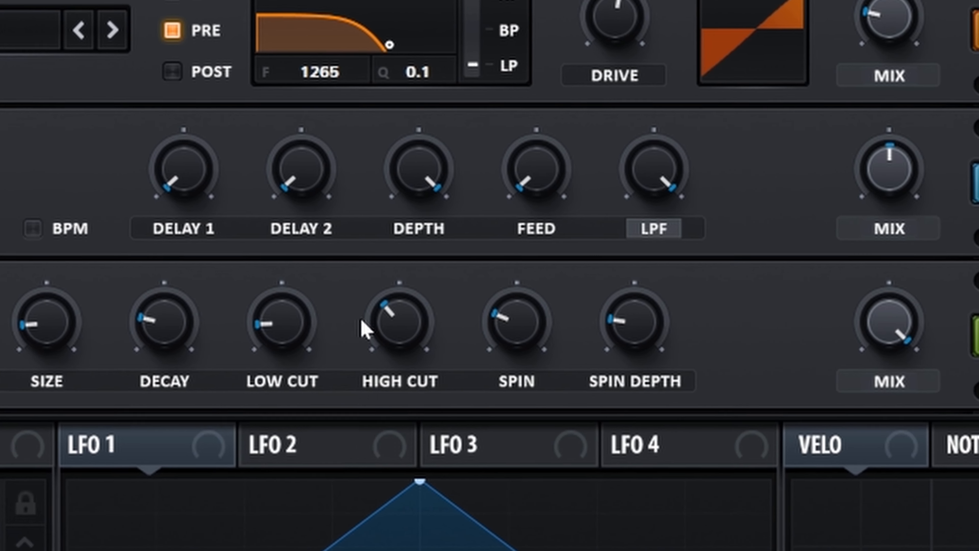
{"action": "left_click_drag", "start_coordinate": [565, 332], "coordinate": [578, 448]}
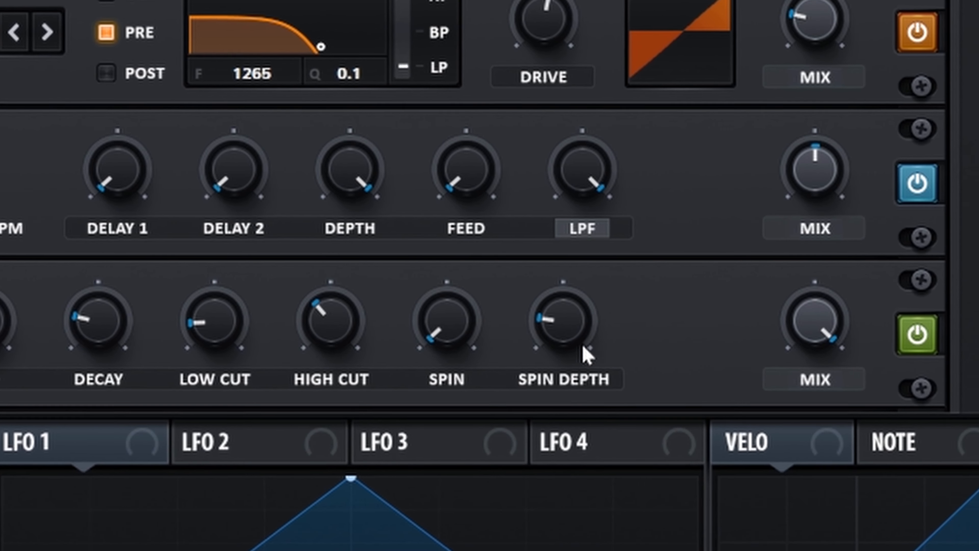
{"action": "left_click_drag", "start_coordinate": [616, 346], "coordinate": [649, 449]}
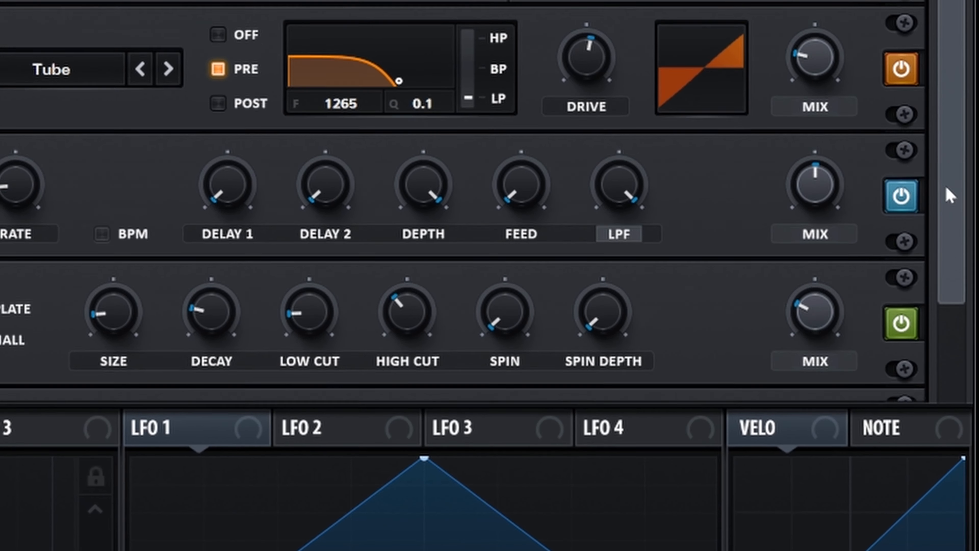
Add an EQ with a wide low-band peak at minimum Q, just above 382 Hz, and a slight gain boost
{"action": "scroll", "coordinate": [964, 270], "scroll_direction": "down", "scroll_amount": 3}
{"action": "left_click", "coordinate": [265, 336]}
{"action": "left_click_drag", "start_coordinate": [181, 324], "coordinate": [182, 303]}
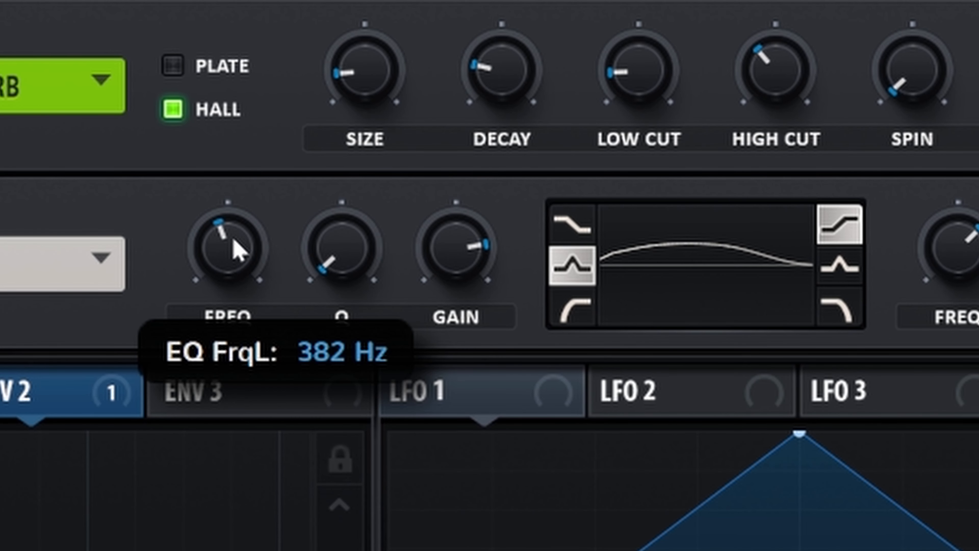
{"action": "left_click_drag", "start_coordinate": [233, 234], "coordinate": [232, 231]}
{"action": "left_click_drag", "start_coordinate": [454, 253], "coordinate": [466, 300]}
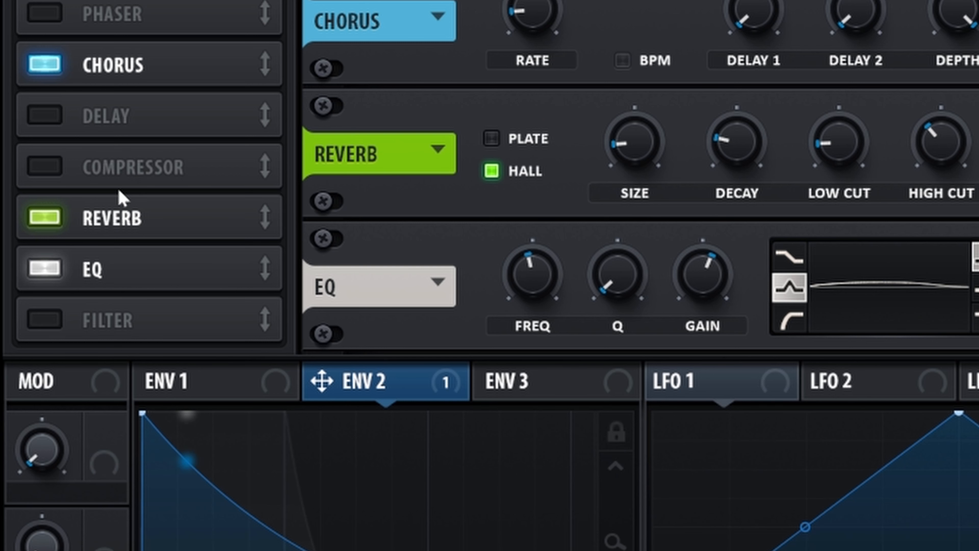
Move the compressor after the EQ, enable it in multiband mode and adjust its band levels
{"action": "left_click_drag", "start_coordinate": [76, 177], "coordinate": [128, 284]}
{"action": "left_click", "coordinate": [35, 272]}
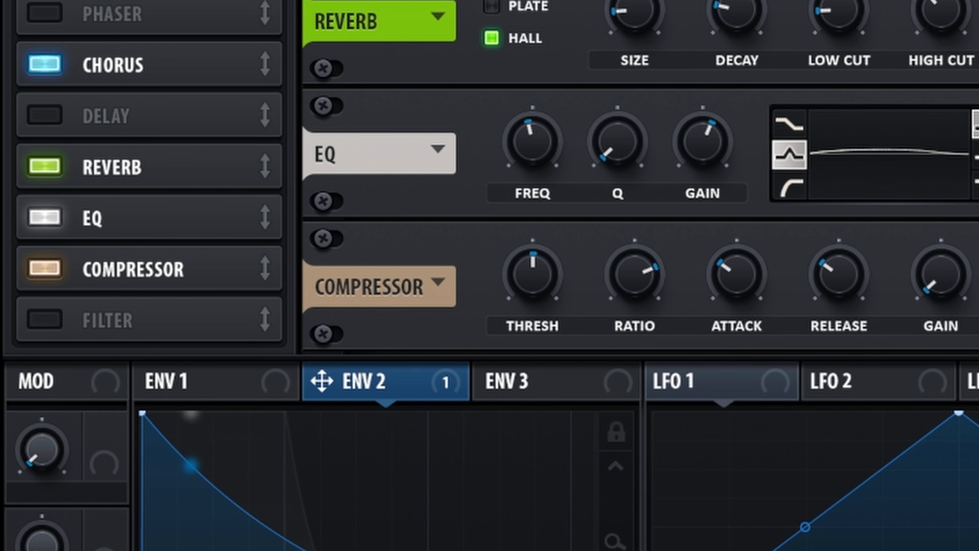
{"action": "left_click", "coordinate": [978, 330]}
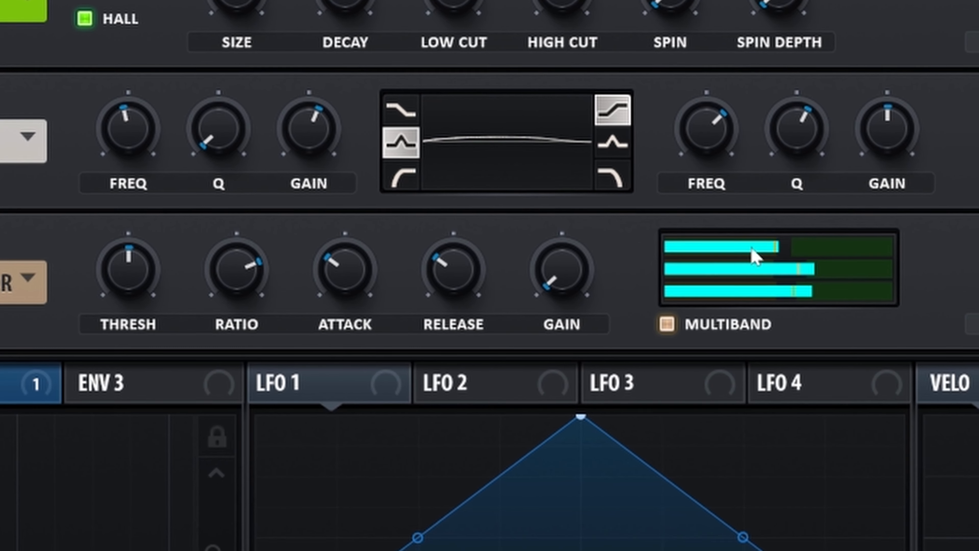
{"action": "left_click_drag", "start_coordinate": [755, 257], "coordinate": [730, 286]}
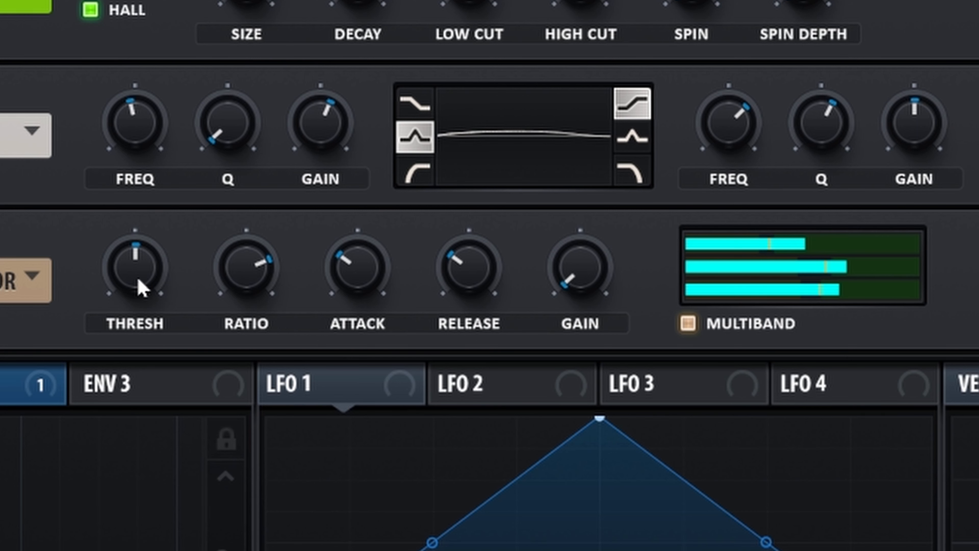
Lower the compressor's threshold and ratio slightly, lengthen its attack and set the release to 36.3 ms
{"action": "left_click_drag", "start_coordinate": [139, 281], "coordinate": [141, 291]}
{"action": "left_click_drag", "start_coordinate": [255, 284], "coordinate": [255, 319]}
{"action": "left_click_drag", "start_coordinate": [358, 289], "coordinate": [361, 263]}
{"action": "left_click_drag", "start_coordinate": [464, 278], "coordinate": [470, 293]}
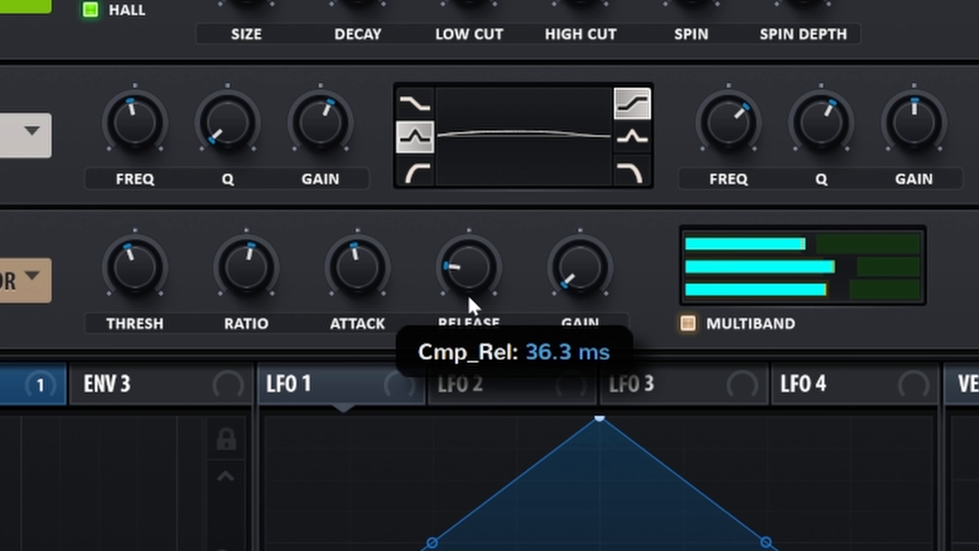
Finish the compressor's release adjustment and raise its makeup gain slightly
{"action": "left_click_drag", "start_coordinate": [471, 306], "coordinate": [472, 308]}
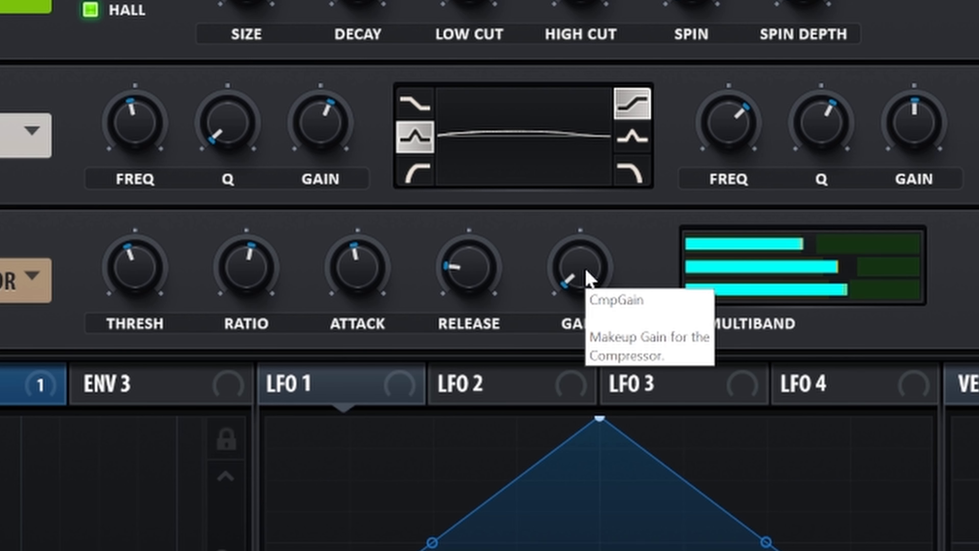
{"action": "left_click_drag", "start_coordinate": [590, 279], "coordinate": [589, 279]}
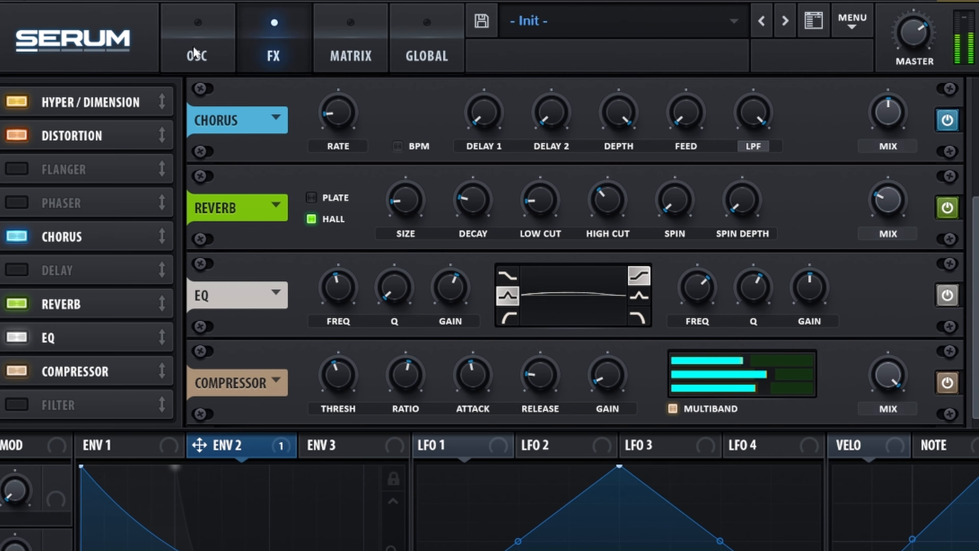
Modulate OSC A's fine tuning by a small amount with LFO 1, free of tempo sync at 0.04 Hz
{"action": "left_click", "coordinate": [196, 55]}
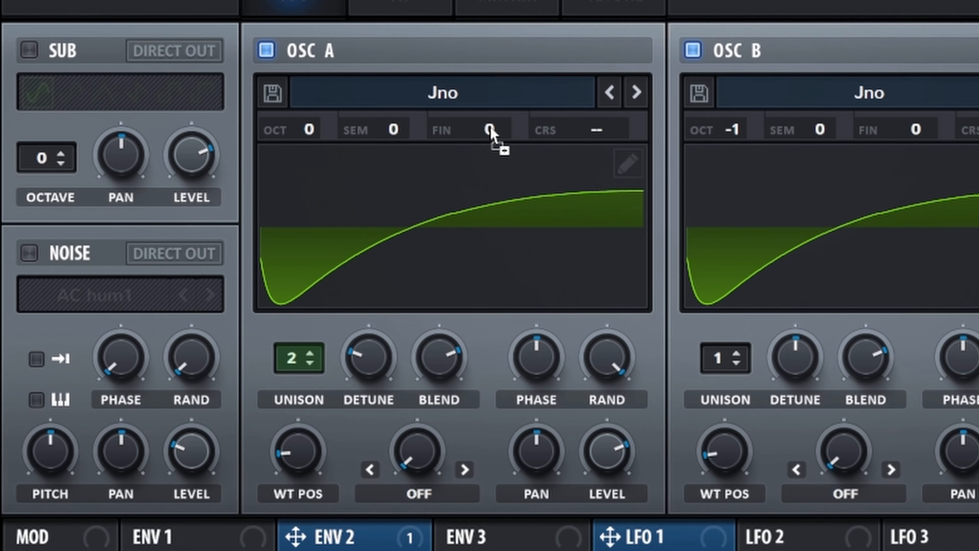
{"action": "left_click_drag", "start_coordinate": [527, 128], "coordinate": [523, 132]}
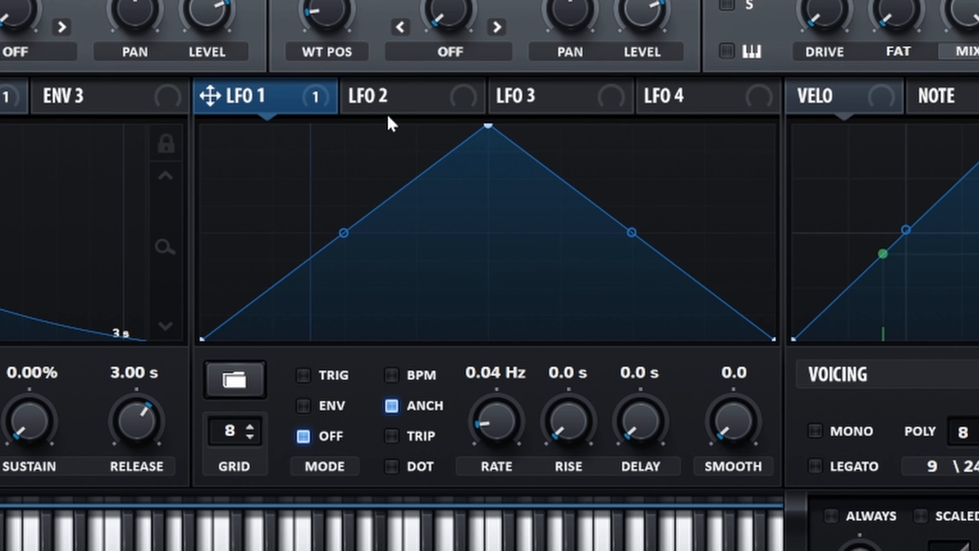
Modulate OSC B's fine tuning with LFO 2, turning off its tempo sync and setting its rate to 0.6 Hz
{"action": "left_click_drag", "start_coordinate": [404, 104], "coordinate": [402, 0]}
{"action": "left_click_drag", "start_coordinate": [311, 16], "coordinate": [493, 43]}
{"action": "mouse_move", "coordinate": [521, 42]}
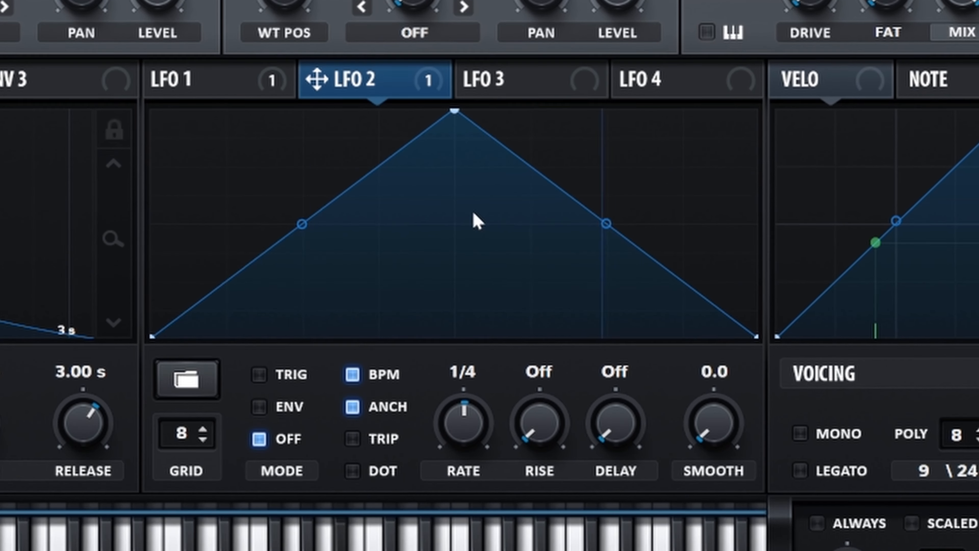
{"action": "left_click", "coordinate": [351, 374]}
{"action": "mouse_move", "coordinate": [471, 434]}
{"action": "left_mouse_down"}
{"action": "mouse_move", "coordinate": [465, 490]}
{"action": "mouse_move", "coordinate": [455, 443]}
{"action": "left_mouse_up"}
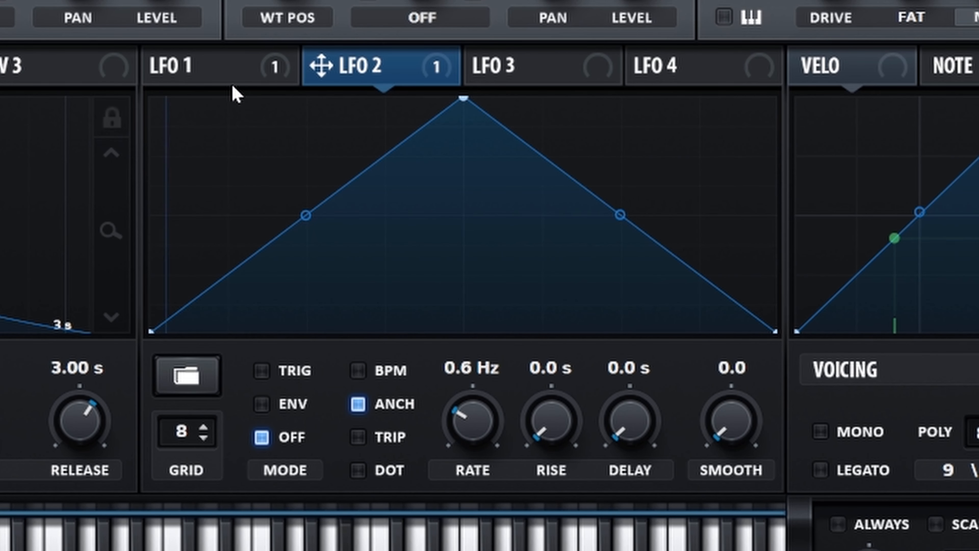
Select LFO 3 as the next modulation source and bring up the effects rack
{"action": "left_click", "coordinate": [557, 77]}
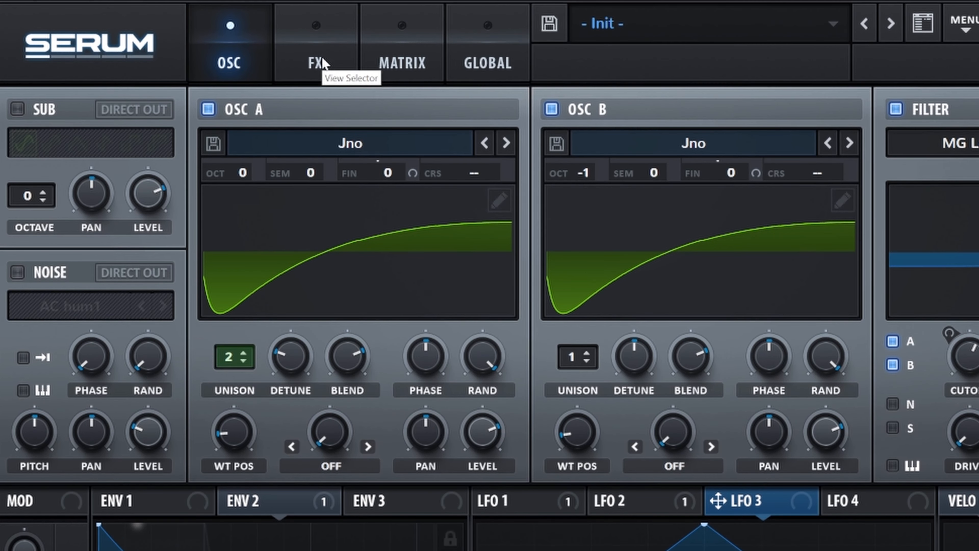
{"action": "left_click", "coordinate": [323, 29]}
{"action": "left_click", "coordinate": [123, 156]}
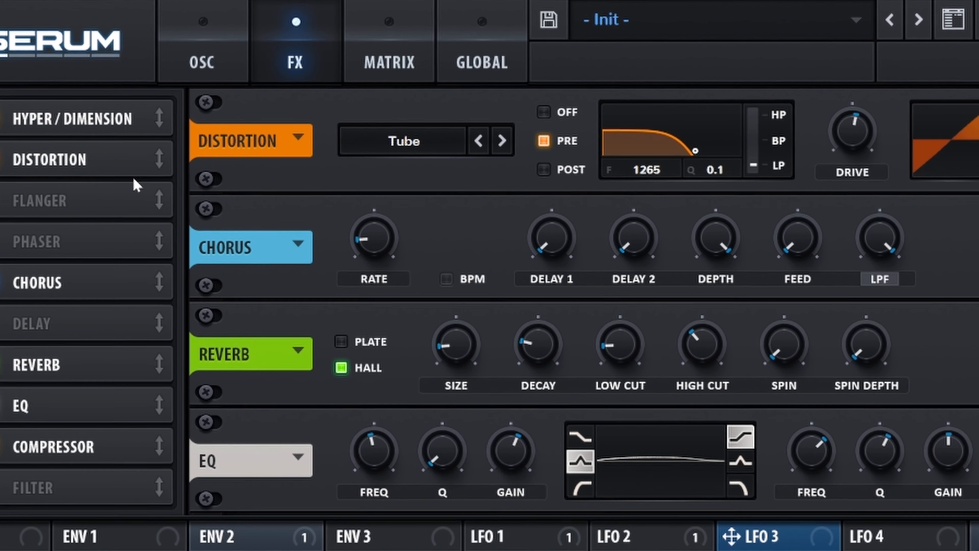